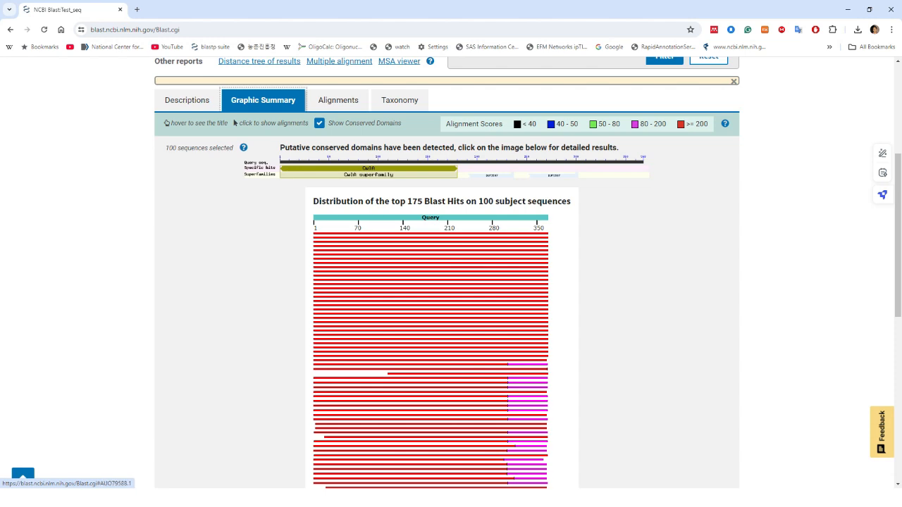
# - Examine the graphic summary of the Test_seq BLAST hits and open the detailed conserved domain results
pyautogui.scroll(-3, 431, 282)
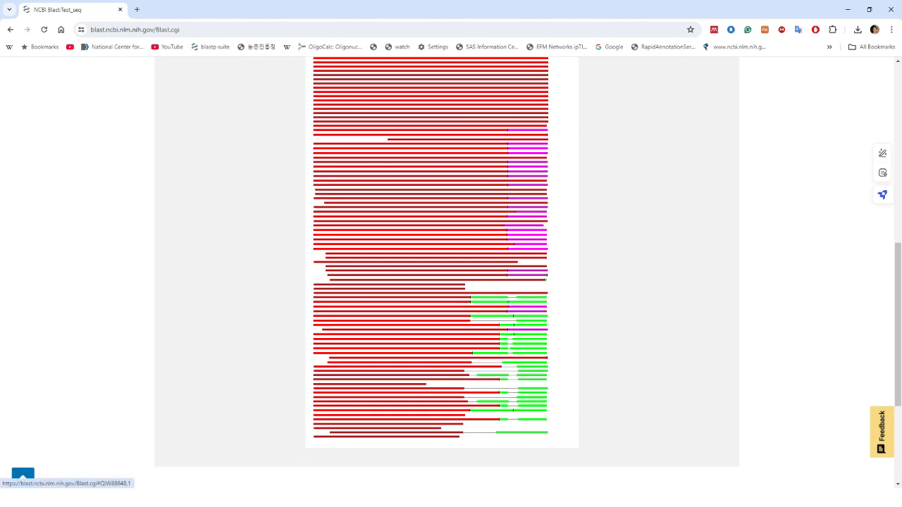
pyautogui.scroll(5, 234, 264)
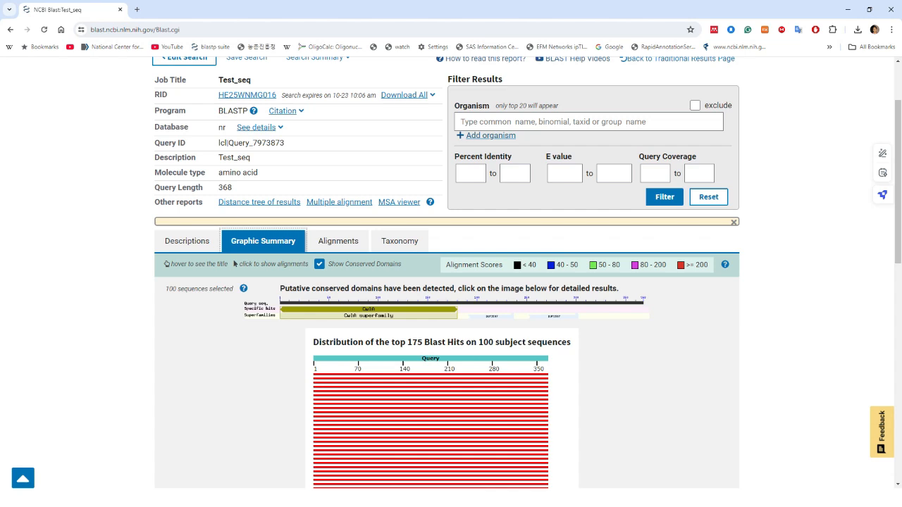
pyautogui.click(369, 315)
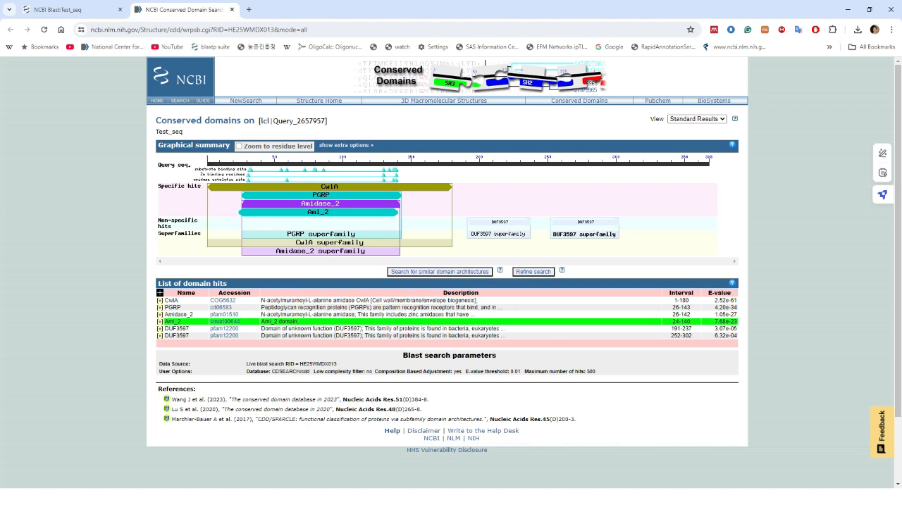
pyautogui.moveTo(229, 321)
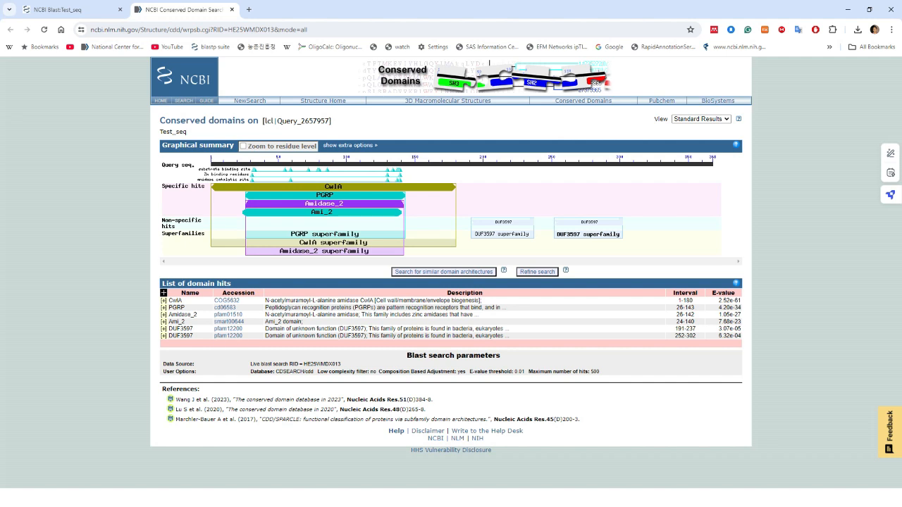
# - Return to the Test_seq BLAST results, examine the pairwise alignments, and open the taxonomy report
pyautogui.hotkey('ctrl', 'shift', 'Tab')
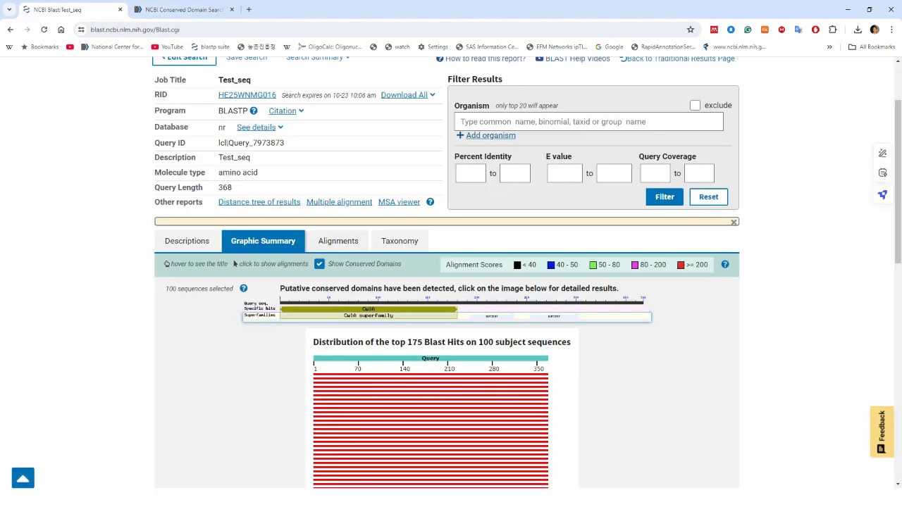
pyautogui.press('Tab')
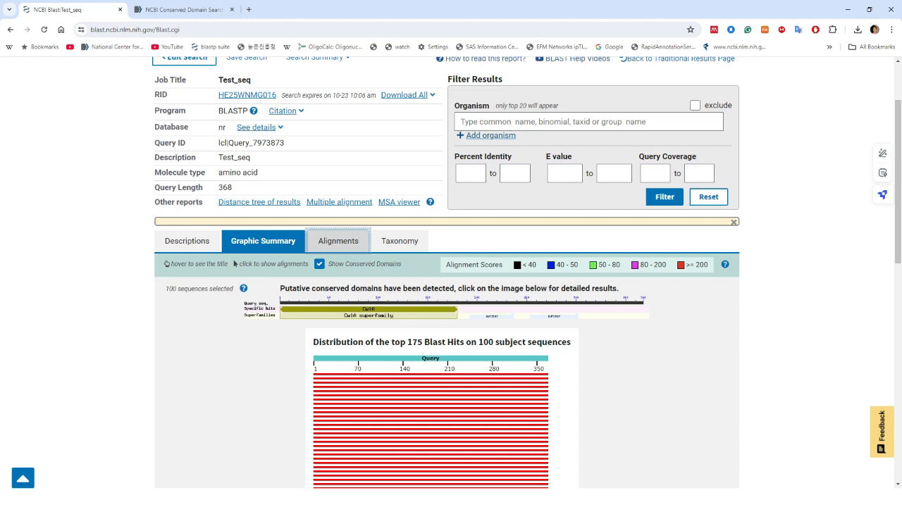
pyautogui.press('Return')
pyautogui.scroll(-2, 447, 282)
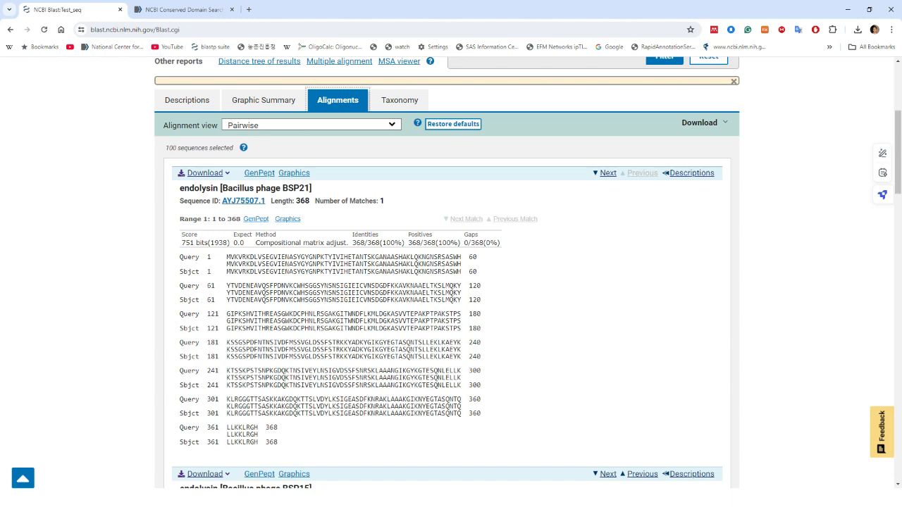
pyautogui.click(399, 100)
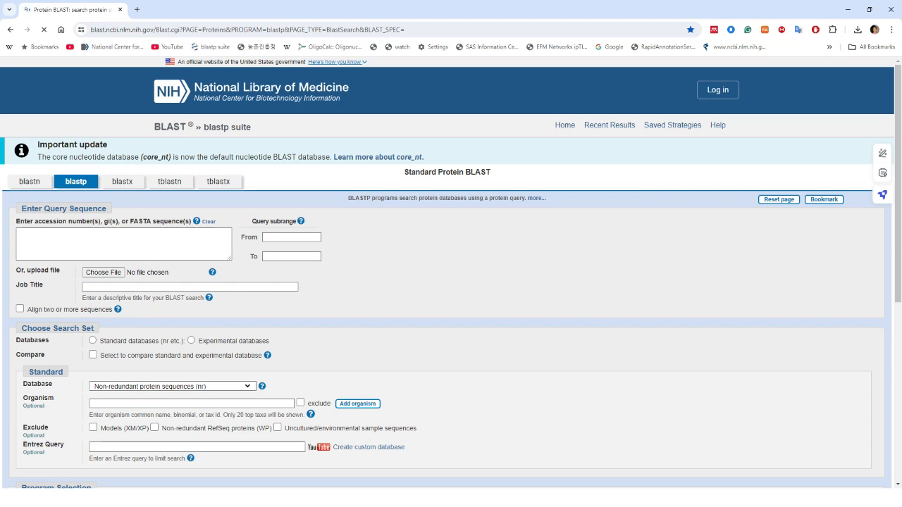
# - Enable aligning two or more sequences in blastp to inspect the query and subject fields, and show the Result Output slide
pyautogui.click(20, 308)
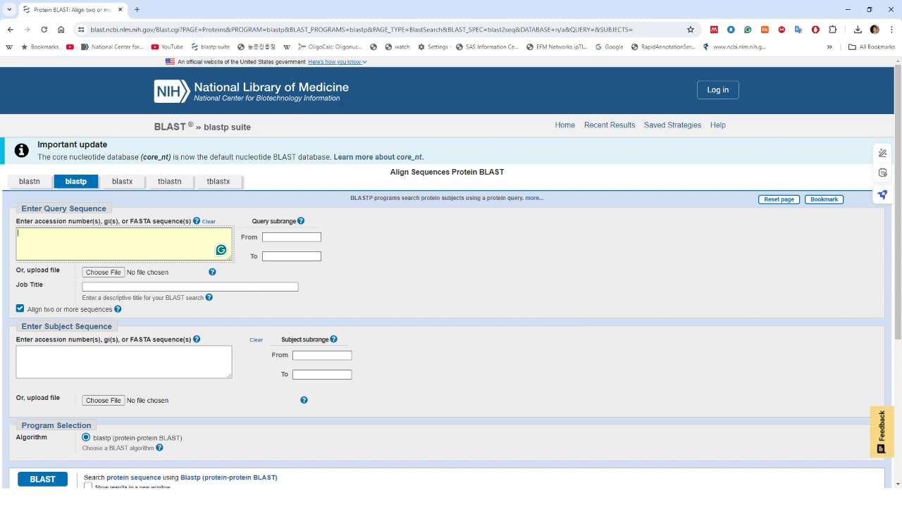
pyautogui.click(116, 363)
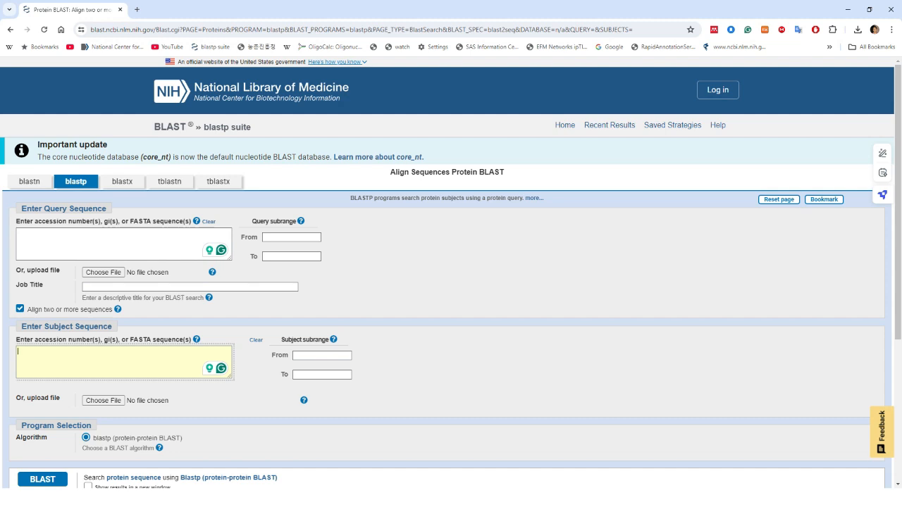
pyautogui.click(112, 244)
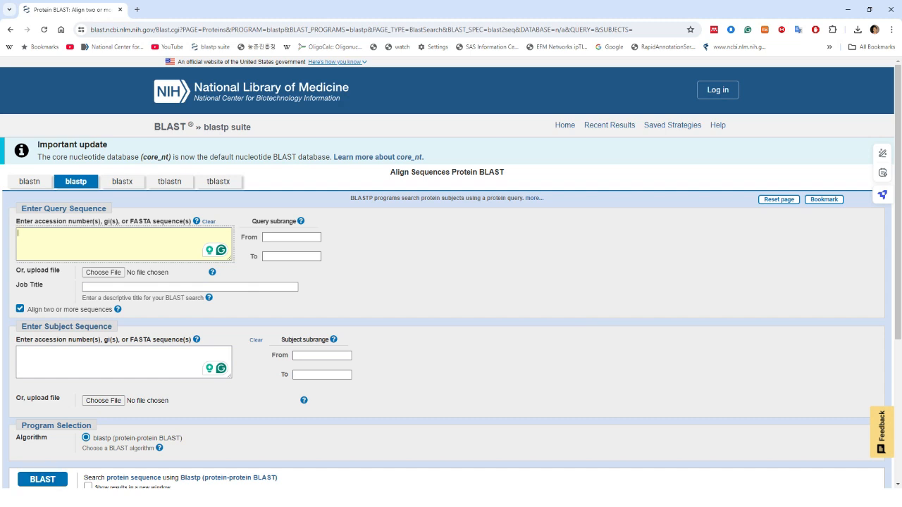
pyautogui.hotkey('alt', 'Tab')
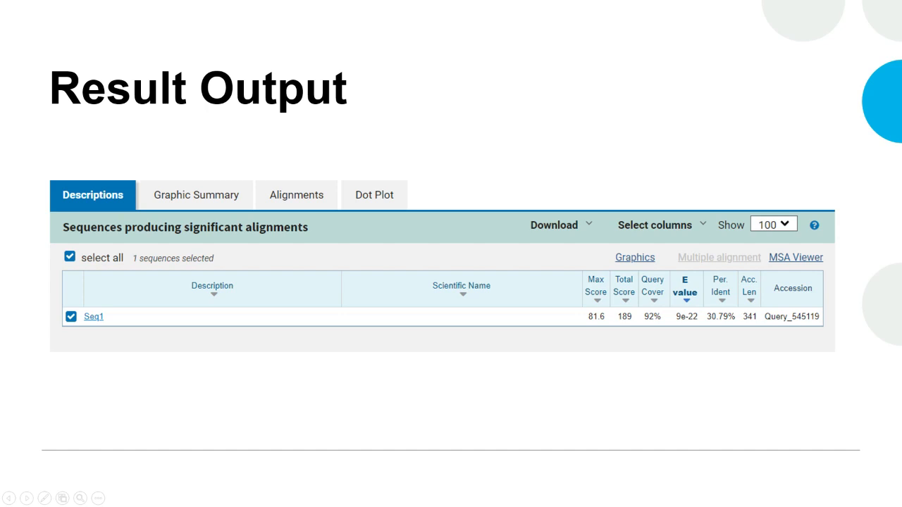
pyautogui.press('Right')
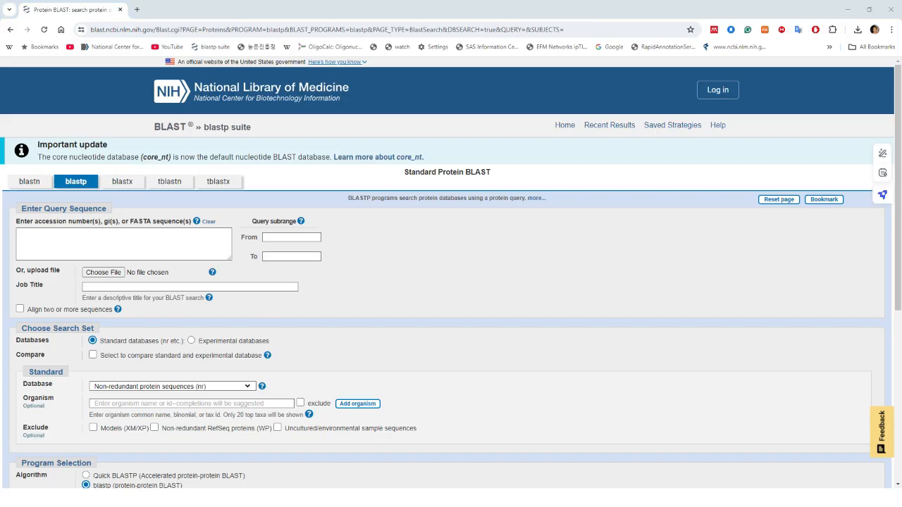
# - Switch to Notepad and copy all five FASTA sequences, Seq1 to Seq5, from Other_Sequences.txt
pyautogui.hotkey('alt', 'Tab')
pyautogui.moveTo(152, 53); pyautogui.dragTo(338, 59)
pyautogui.moveTo(331, 348); pyautogui.dragTo(214, 80)
pyautogui.rightClick(289, 116)
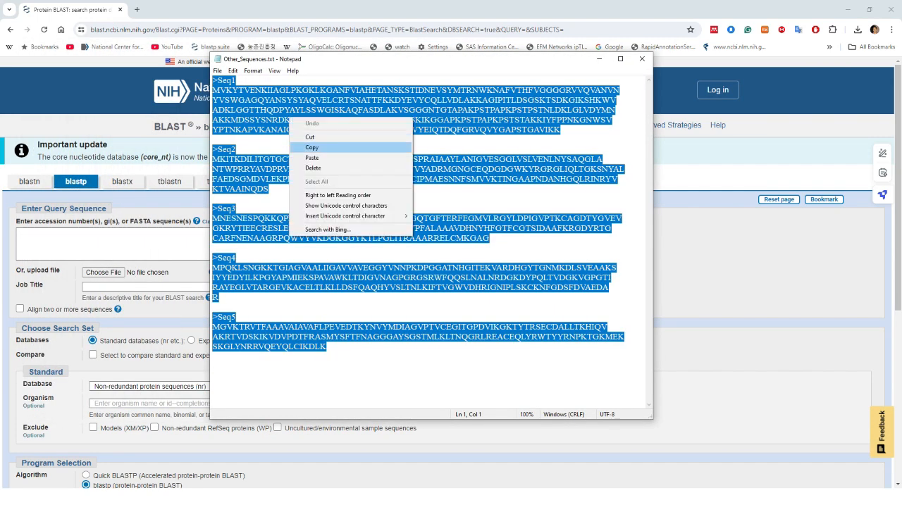
pyautogui.click(300, 147)
# - Paste the five sequences as the query and run blastp against the Non-redundant protein sequences (nr) database
pyautogui.click(105, 243)
pyautogui.rightClick(135, 244)
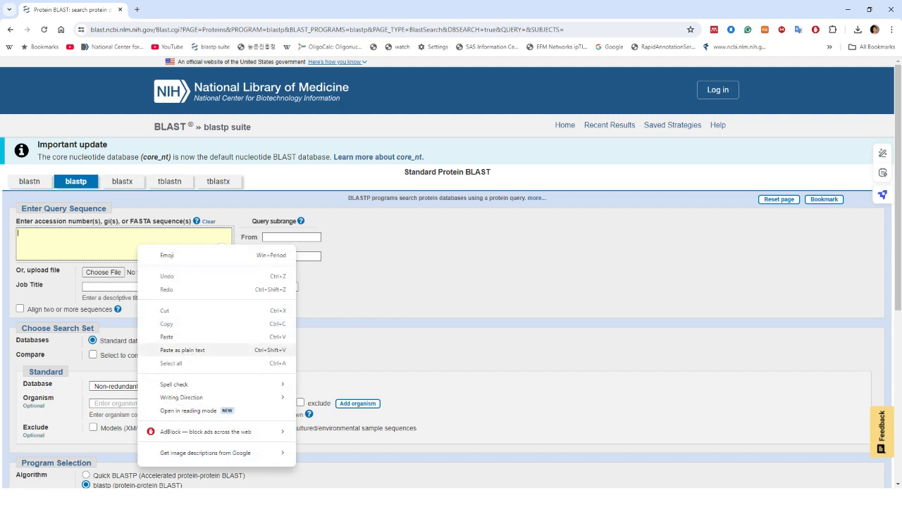
pyautogui.click(155, 337)
pyautogui.scroll(-3, 42, 322)
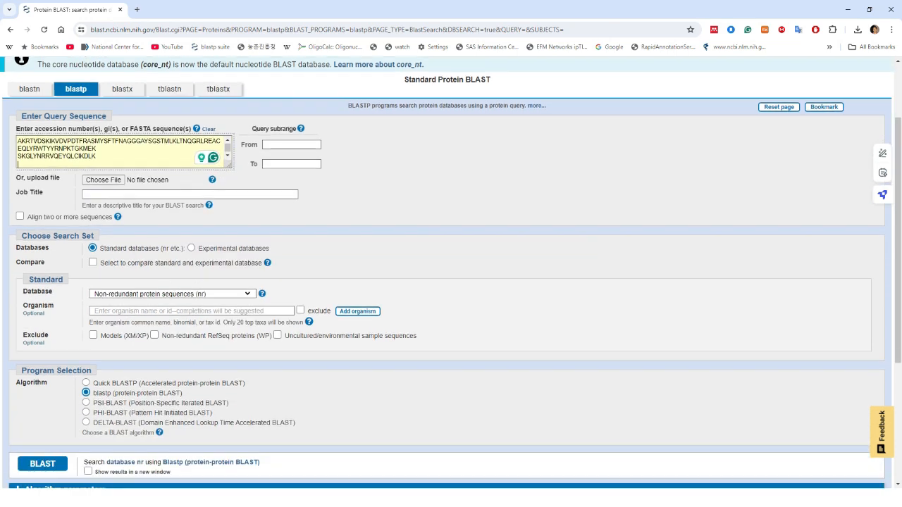
pyautogui.click(43, 322)
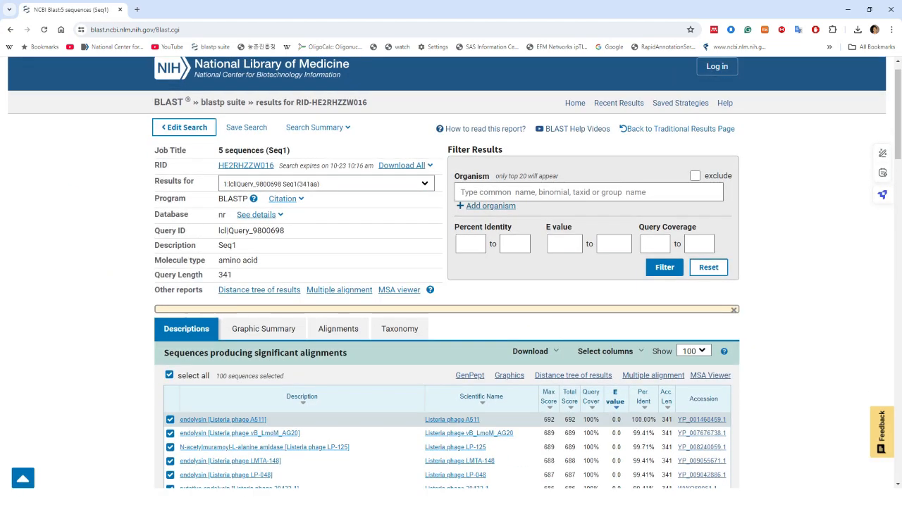
# - Look through the list of sequences producing significant alignments for Seq1
pyautogui.scroll(-3, 275, 394)
pyautogui.scroll(-3, 274, 395)
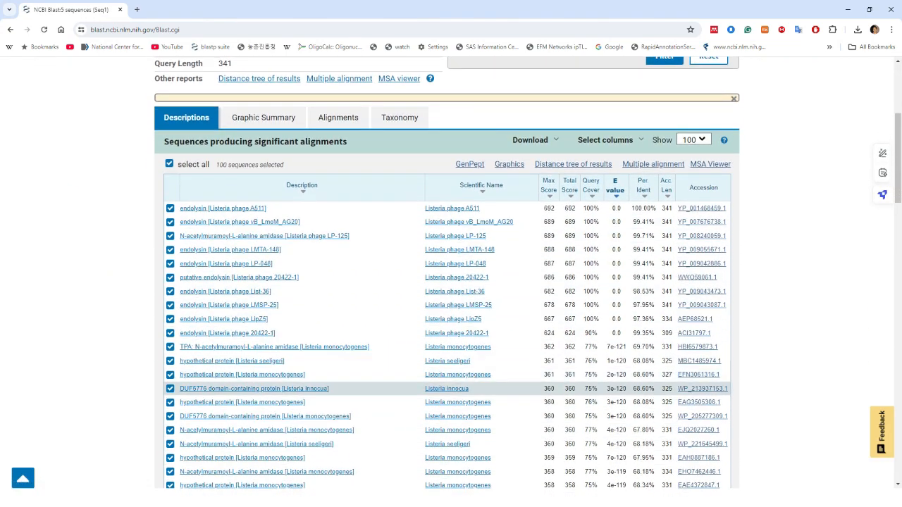
pyautogui.scroll(-6, 275, 415)
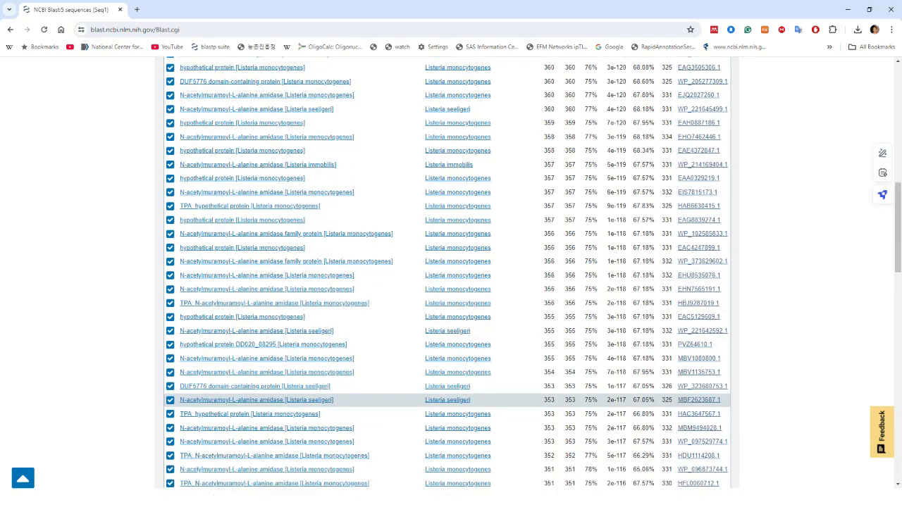
pyautogui.scroll(10, 275, 415)
pyautogui.scroll(3, 275, 417)
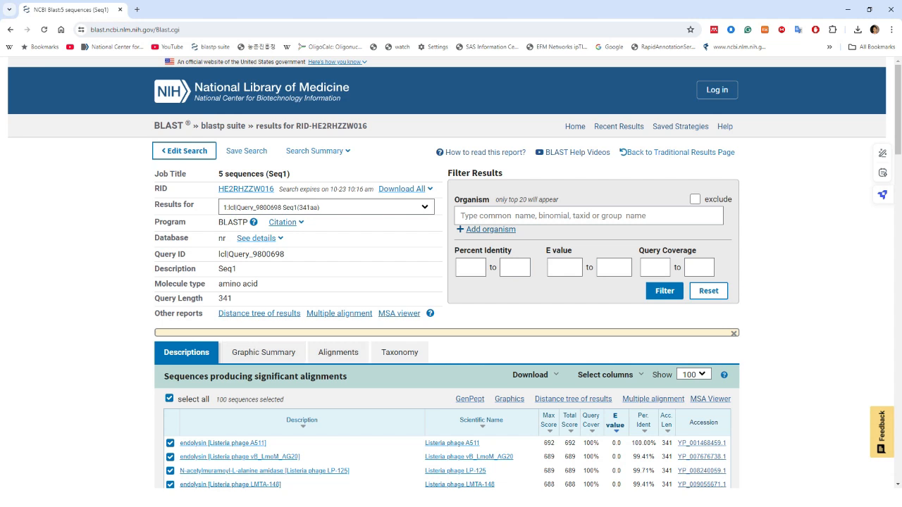
# - Switch the displayed results to the Seq2 query and view its list of significant alignments
pyautogui.click(326, 207)
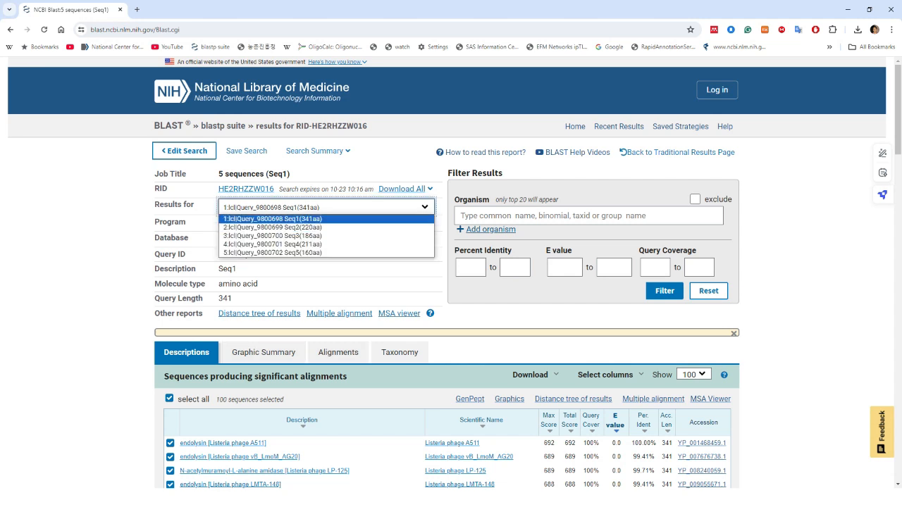
pyautogui.press('Return')
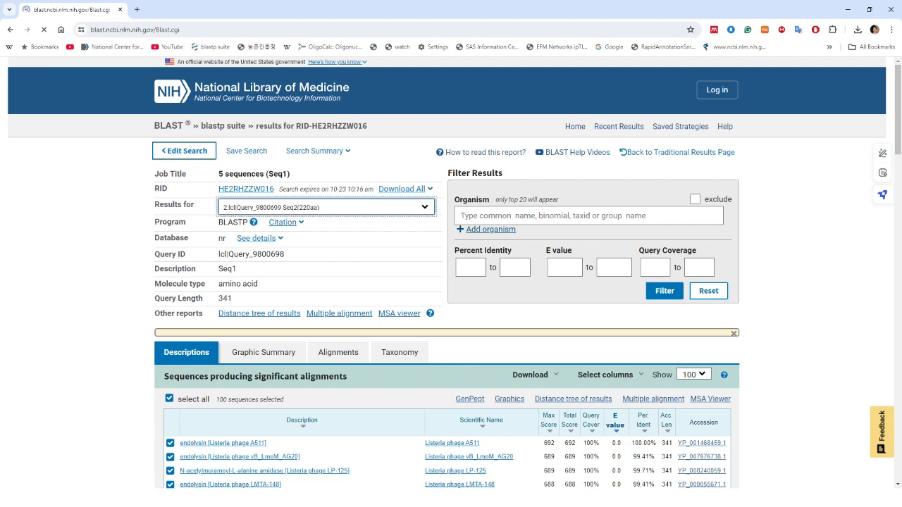
pyautogui.scroll(-2, 451, 317)
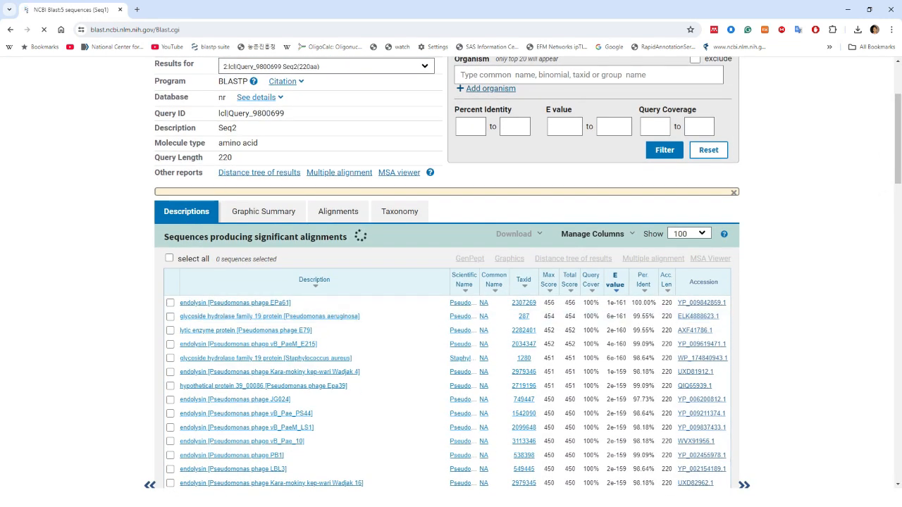
pyautogui.scroll(-1, 494, 272)
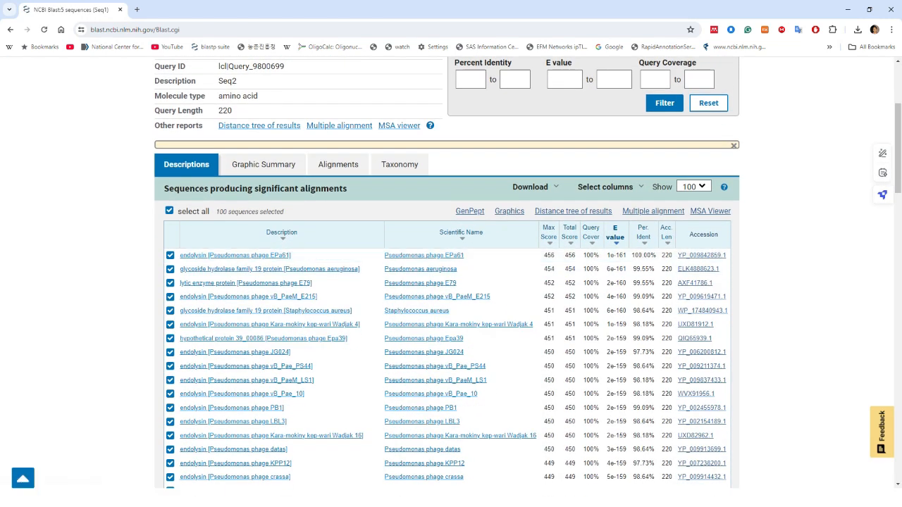
# - Examine the available download formats and the selectable columns for the Seq2 hit table, leaving both lists without a choice
pyautogui.click(533, 187)
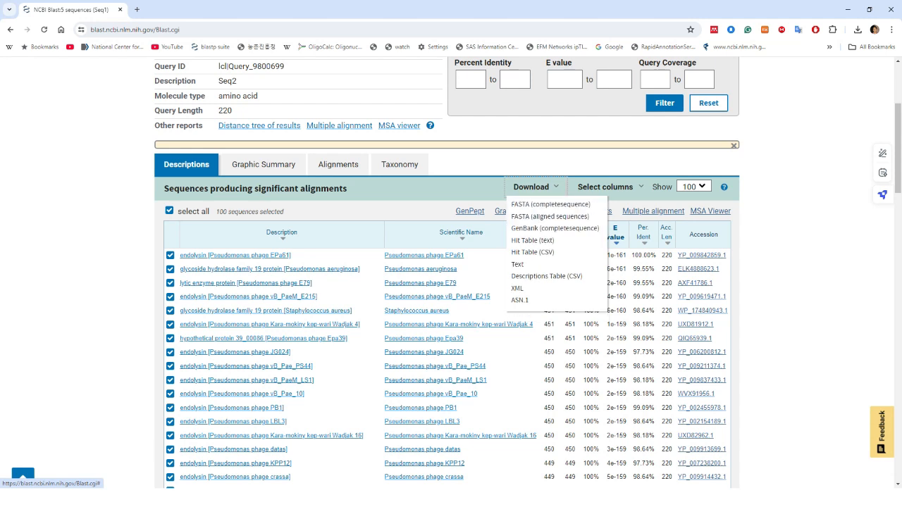
pyautogui.click(423, 194)
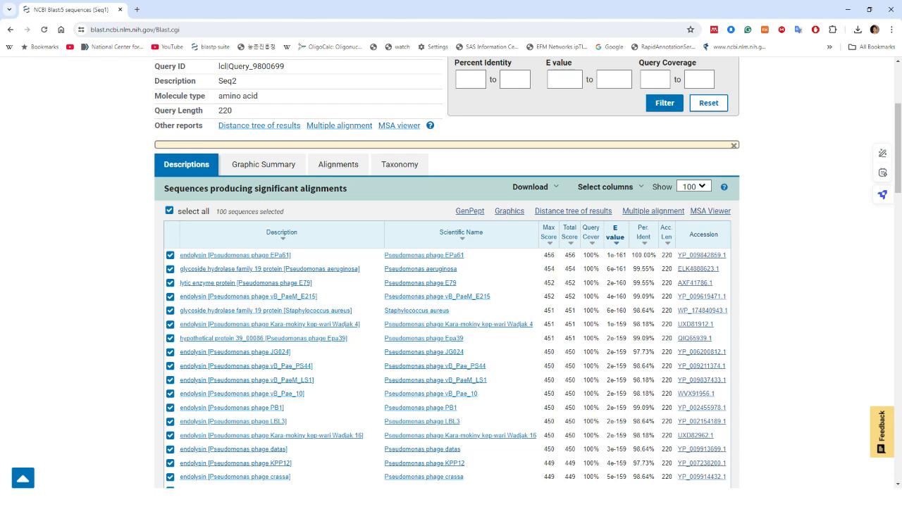
pyautogui.click(606, 187)
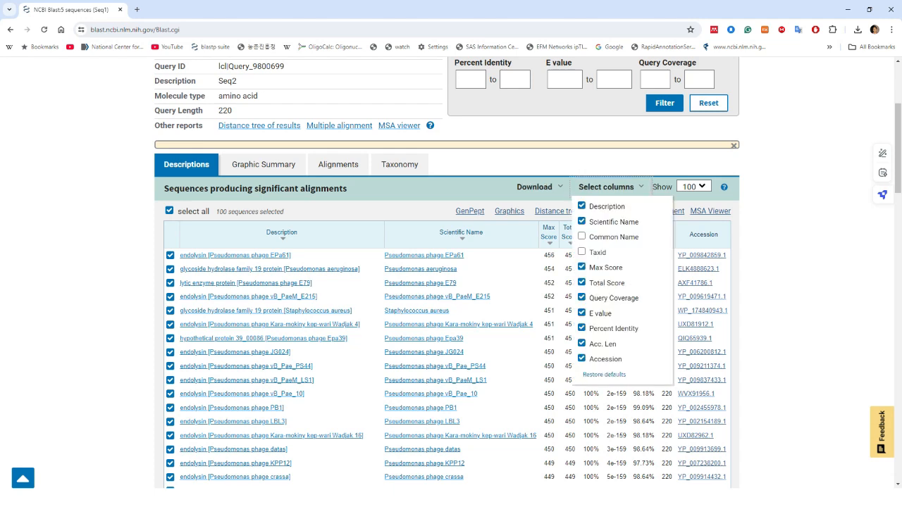
pyautogui.click(423, 194)
pyautogui.scroll(3, 447, 282)
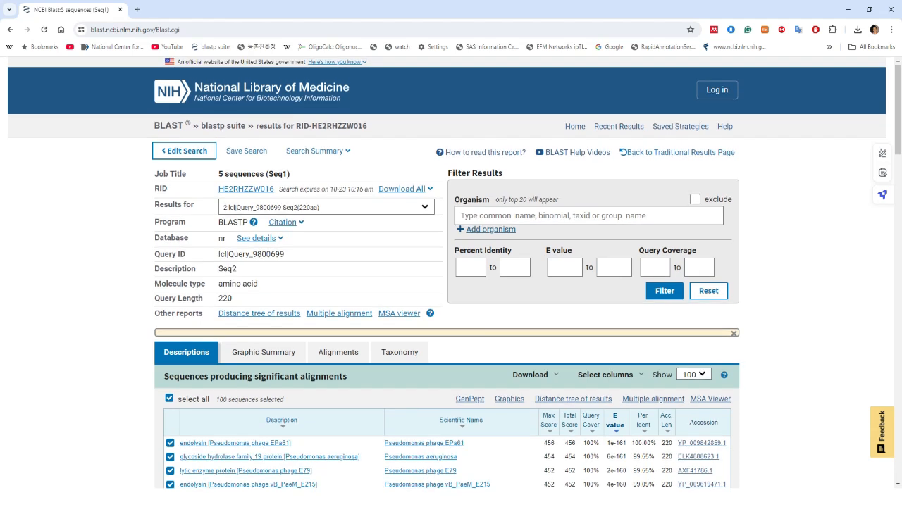